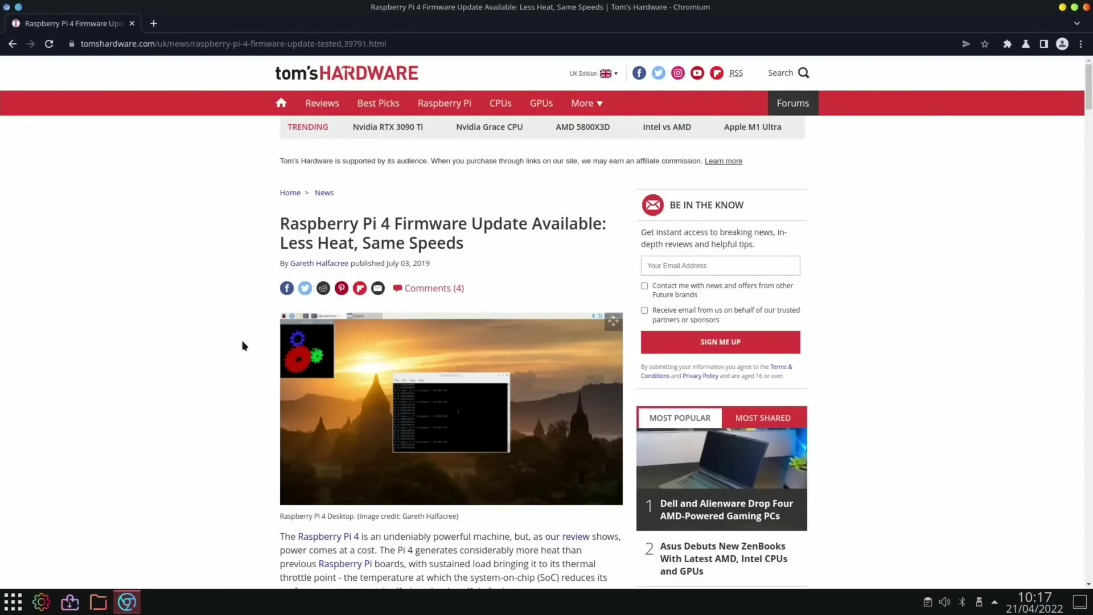
Scroll the article down to the thermal image of the Raspberry Pi 4 on new firmware.
scroll(243, 347, down, 5)
scroll(246, 347, down, 10)
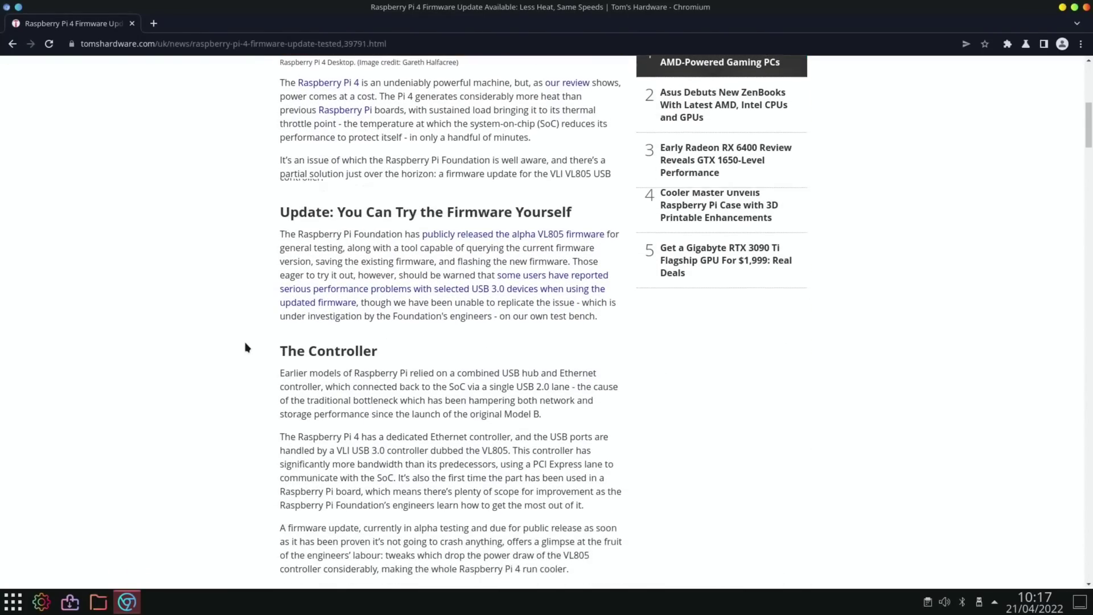
scroll(246, 347, down, 13)
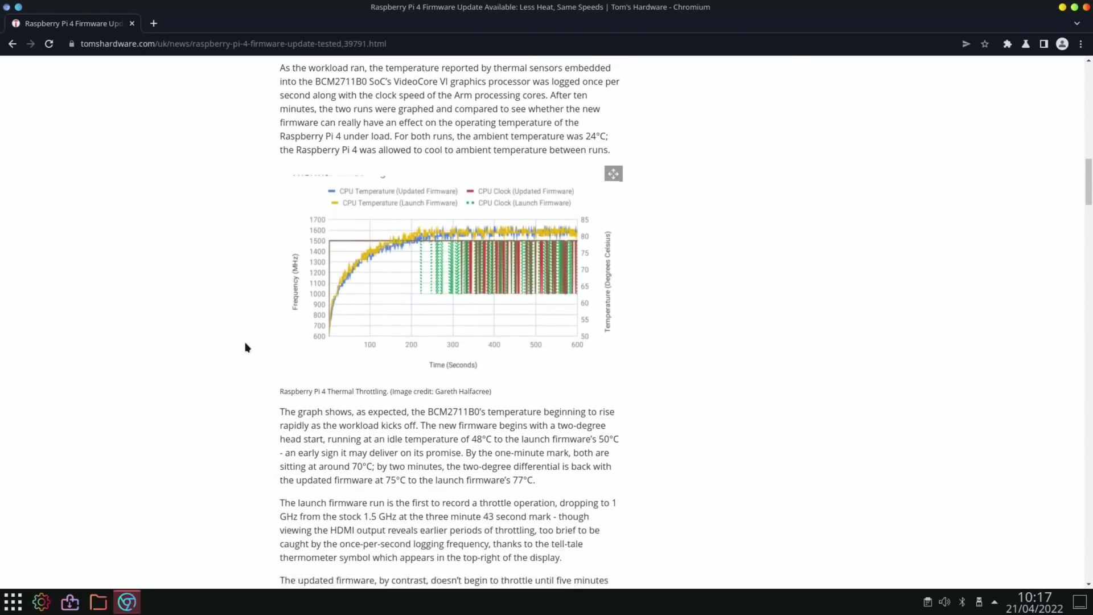
scroll(246, 347, down, 2)
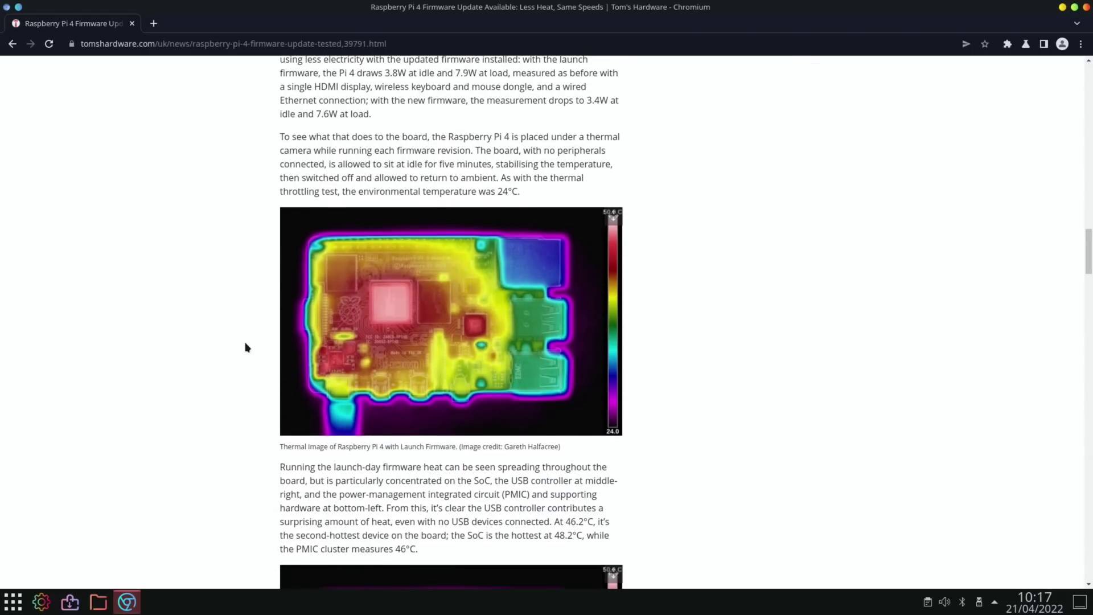
ctrl+scroll(246, 347, up, 7)
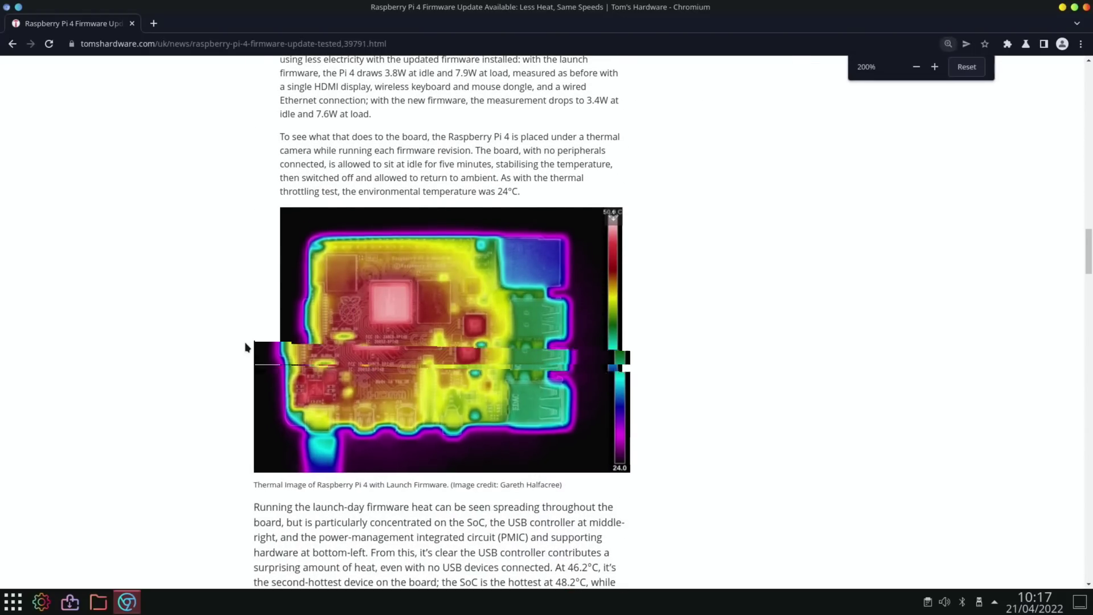
ctrl+scroll(247, 347, down, 3)
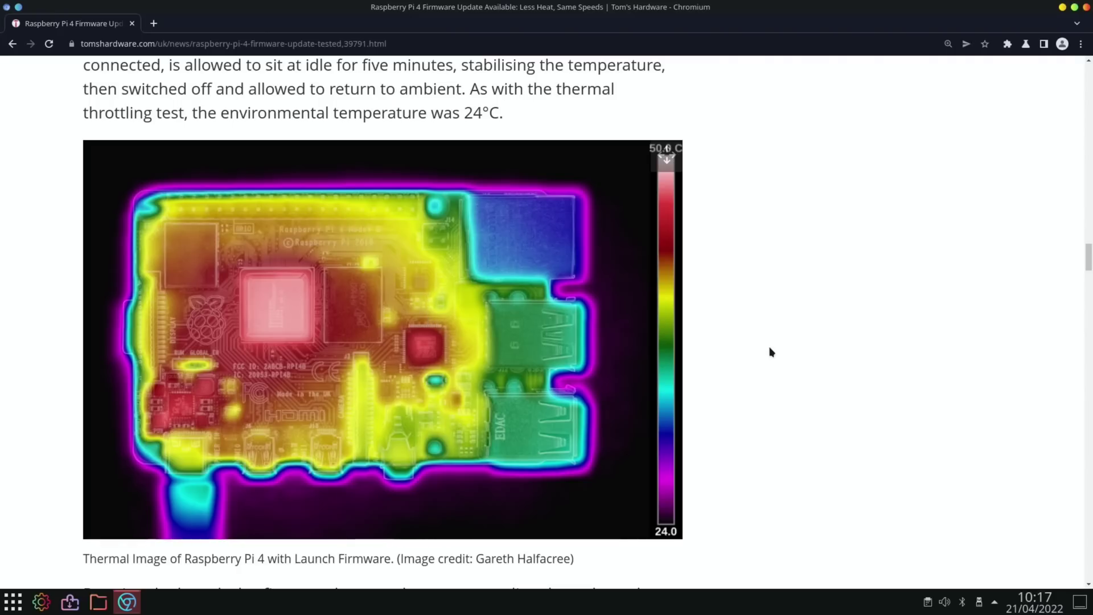
scroll(771, 351, down, 5)
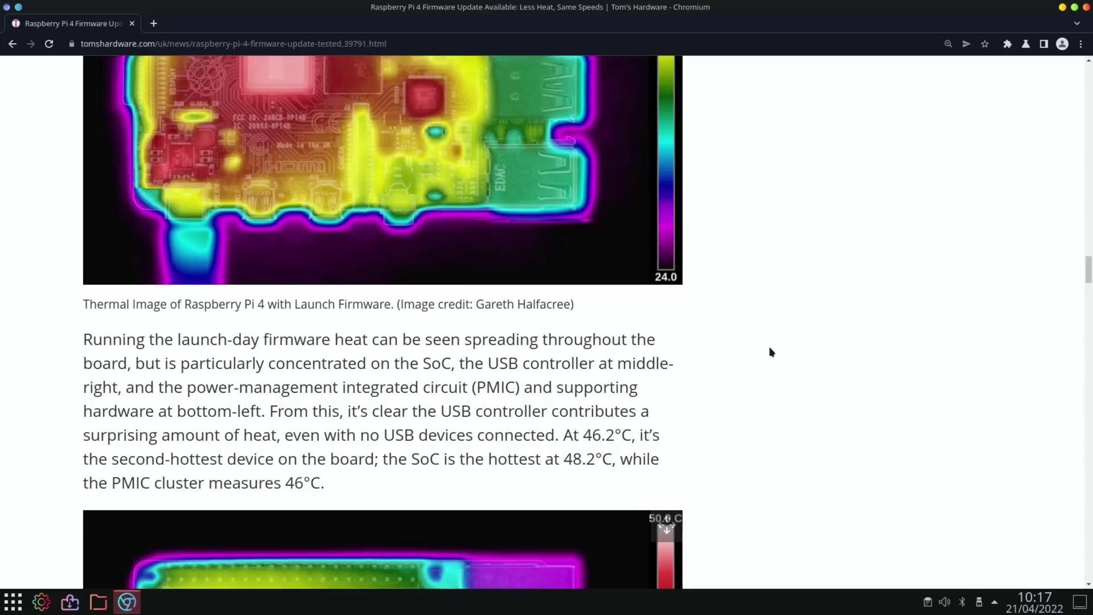
scroll(771, 352, down, 5)
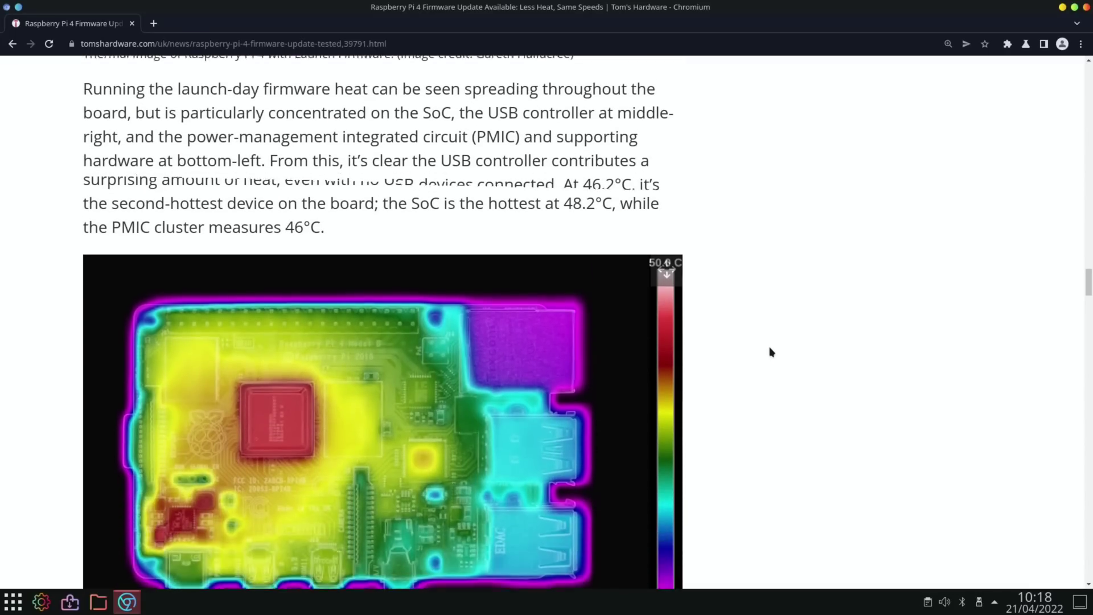
scroll(771, 351, down, 2)
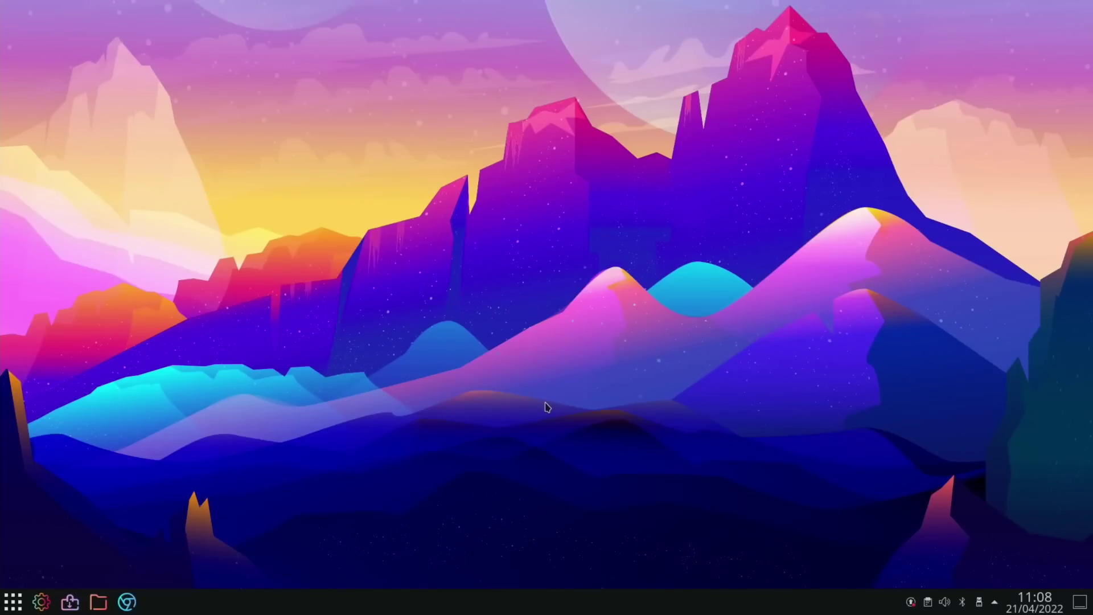
Launch Psensor from the application launcher by searching 'ps'.
key(super)
text(ps)
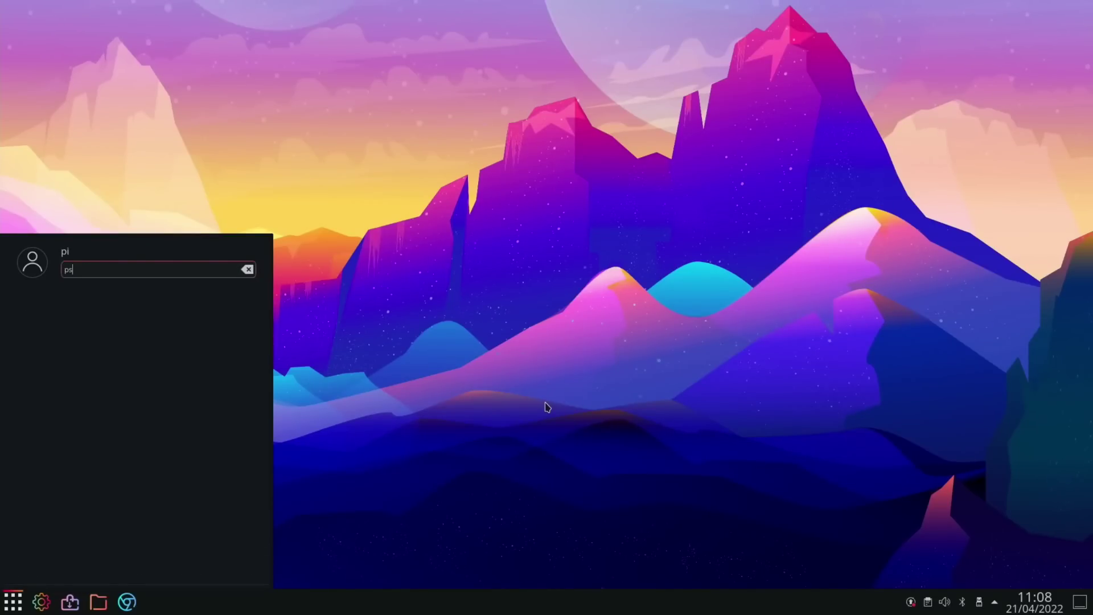
click(85, 302)
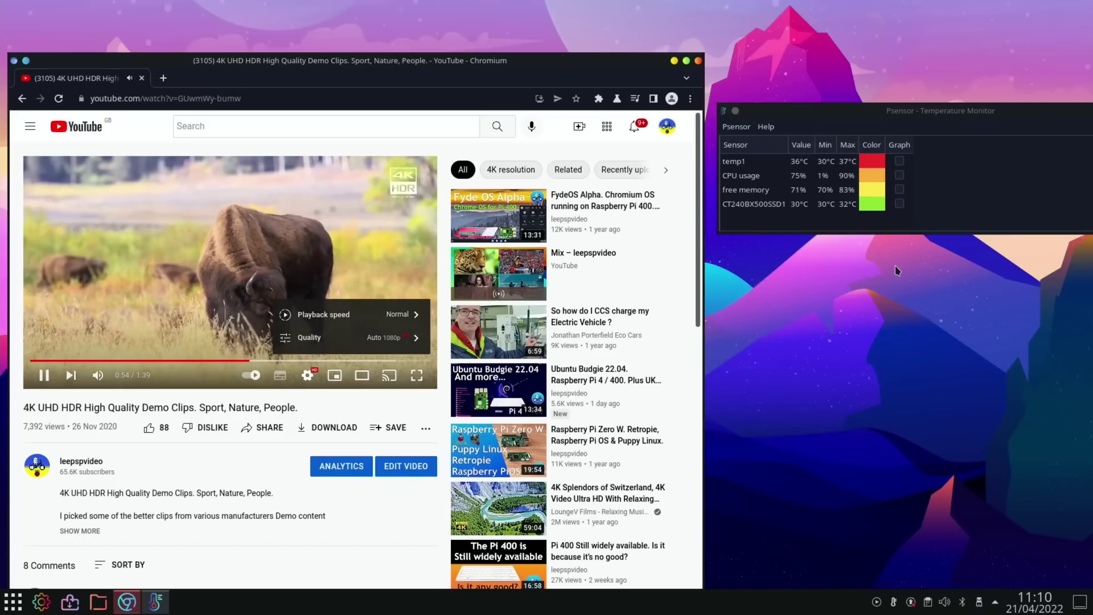
Close the YouTube window and open /boot/config.txt in nano, moving down to over_voltage=8.
click(698, 60)
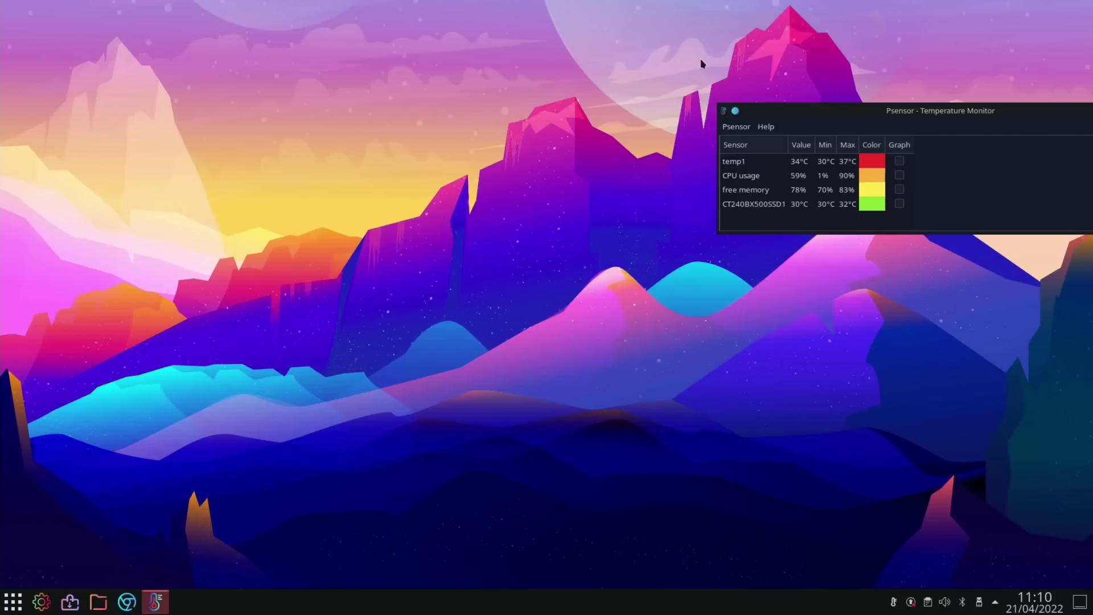
key(ctrl+alt+t)
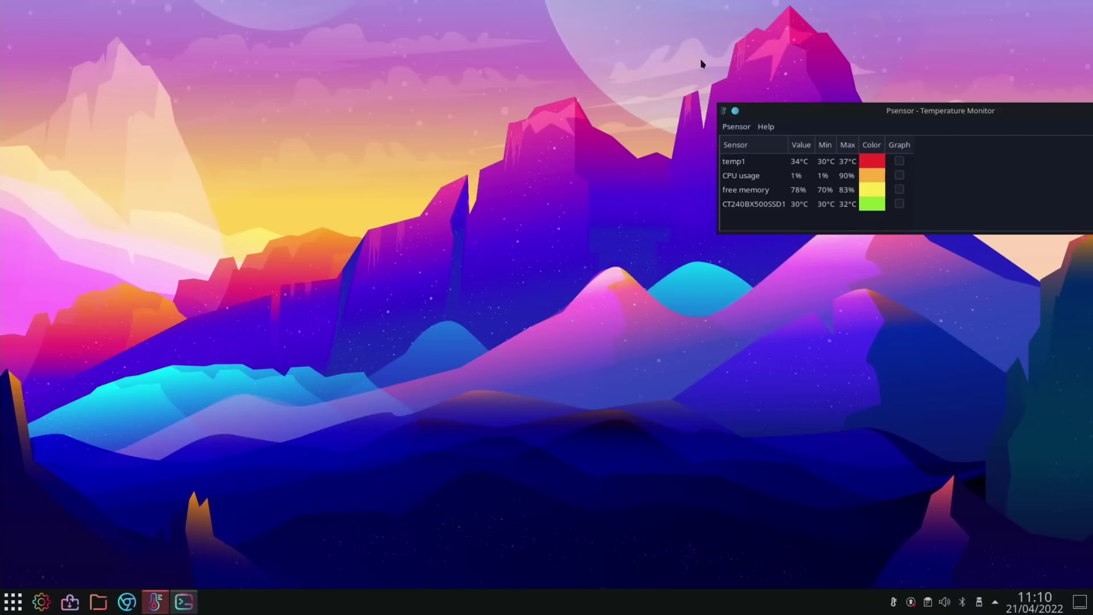
text(sudo nano /boot/config.txt)
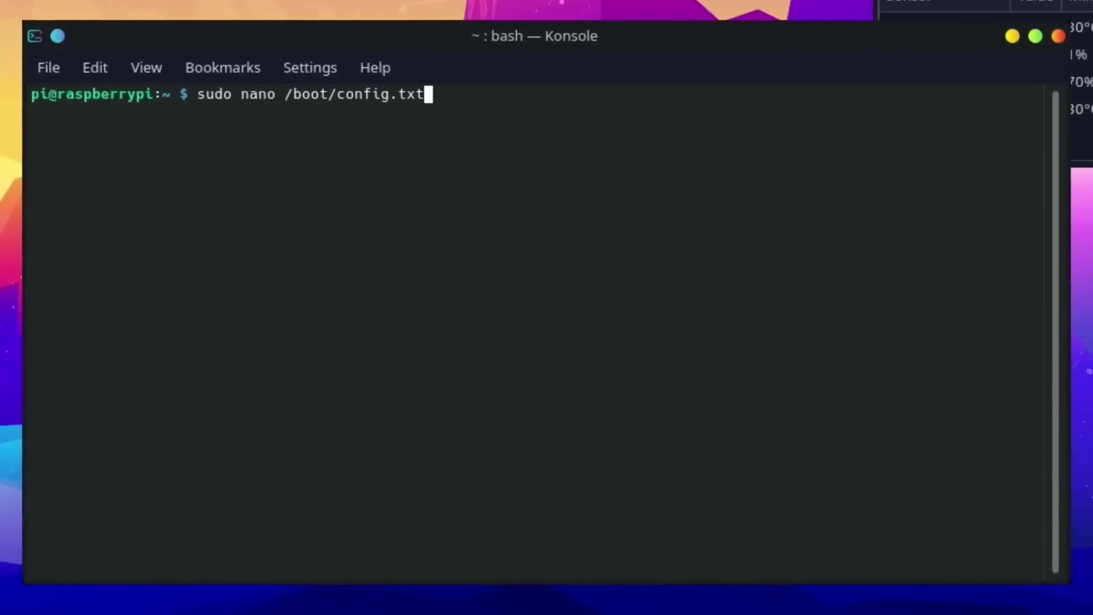
key(Return)
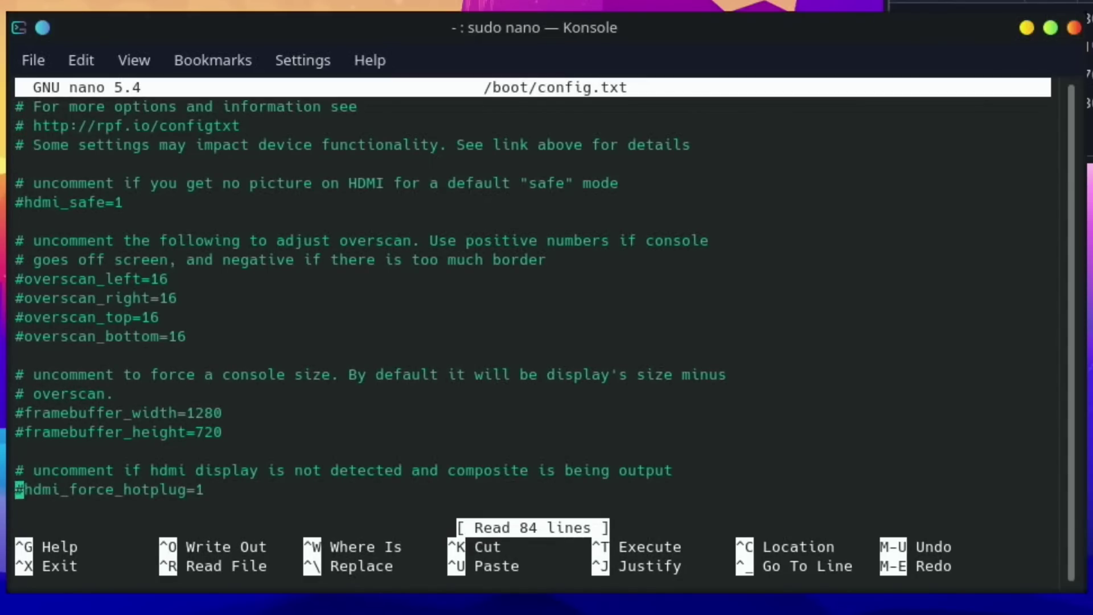
key(Down)
key(Down)
key(Down)
key(Down)
key(Down)
key(Down)
key(Down)
key(Down)
key(Down)
key(Down)
key(Down)
key(Down)
key(Down)
key(Down)
key(Down)
key(Down)
key(Down)
key(Down)
key(Down)
key(Down)
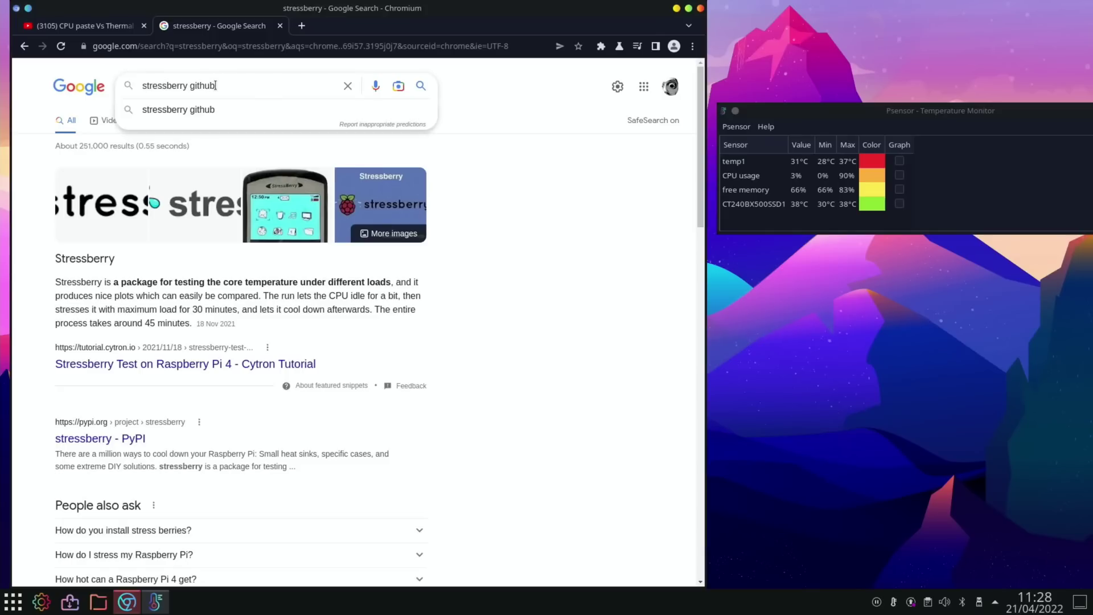
Find stressberry's GitHub README, copy 'apt install stress' and run it with sudo in Konsole.
key(Return)
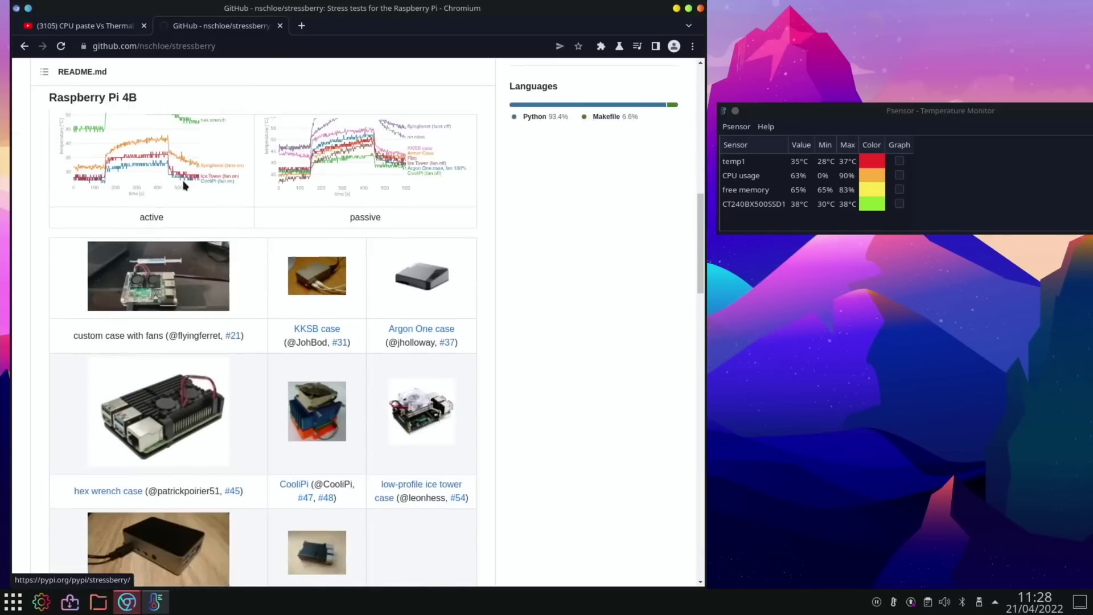
scroll(184, 185, down, 10)
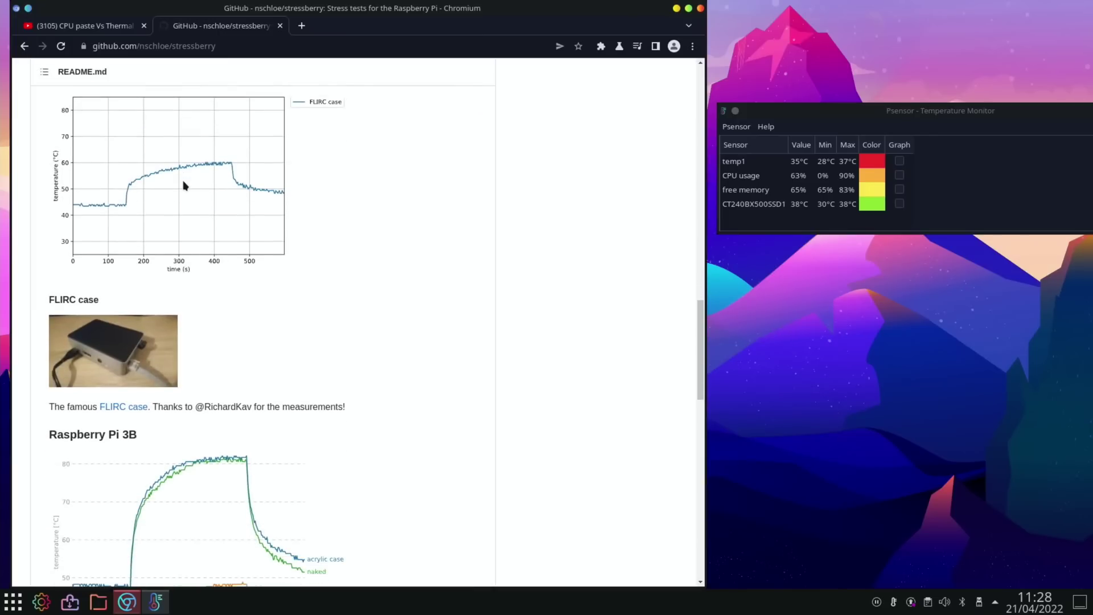
scroll(183, 185, down, 10)
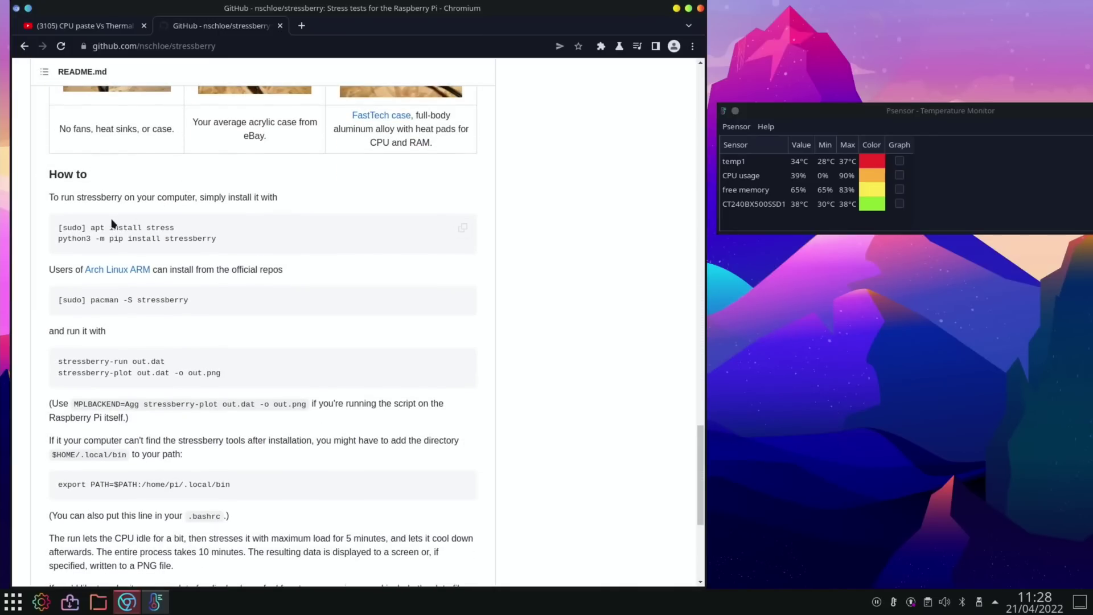
drag(90, 226, 169, 228)
right_click(168, 227)
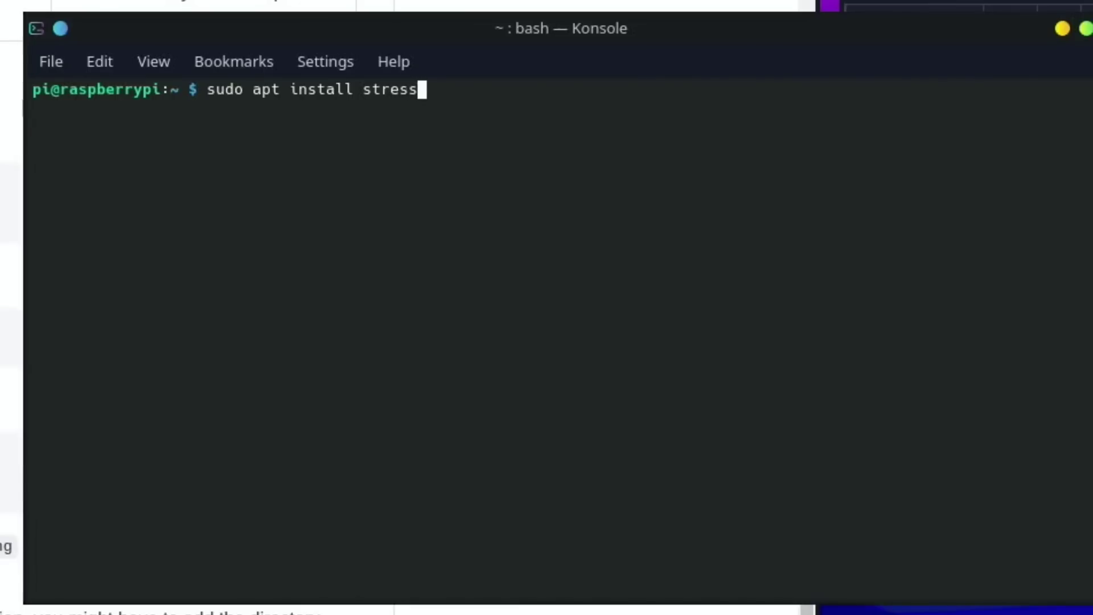
key(Return)
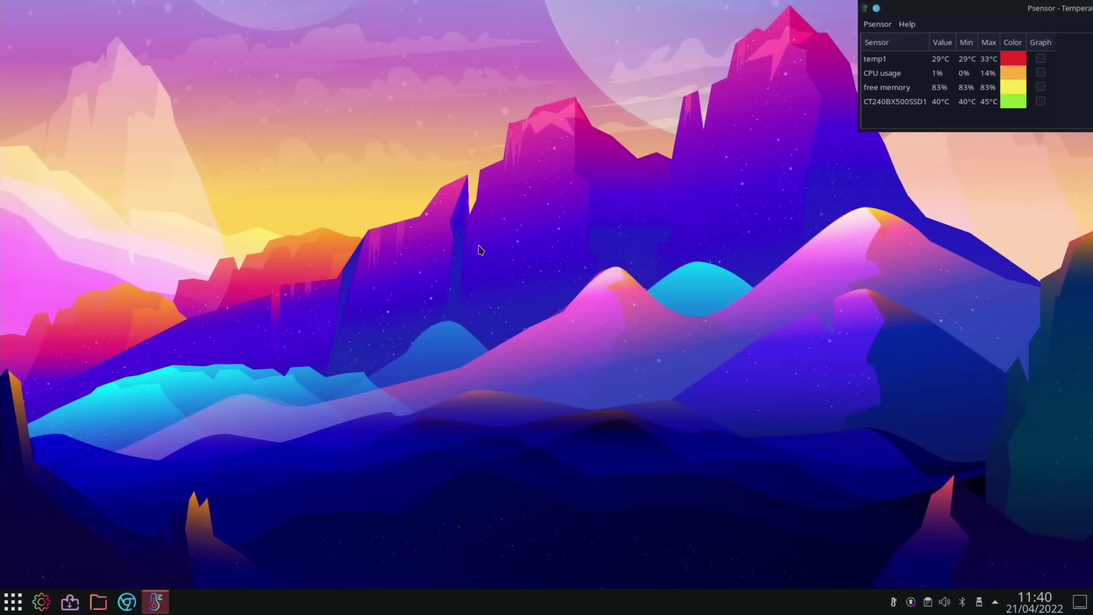
In a new terminal, run stressberry-run -n 'My Test' -d 100 -i 30 -c 4 mytest.out.
key(ctrl+alt+t)
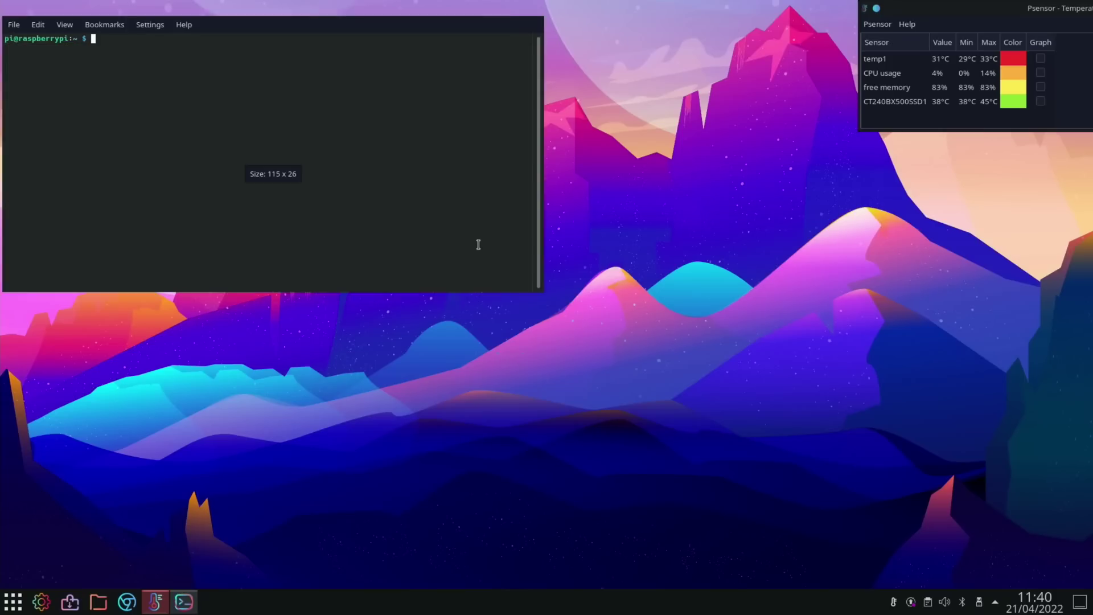
text(stressberry-run -n "My Test" -d 100 -i 30 -c 4 mytest.out)
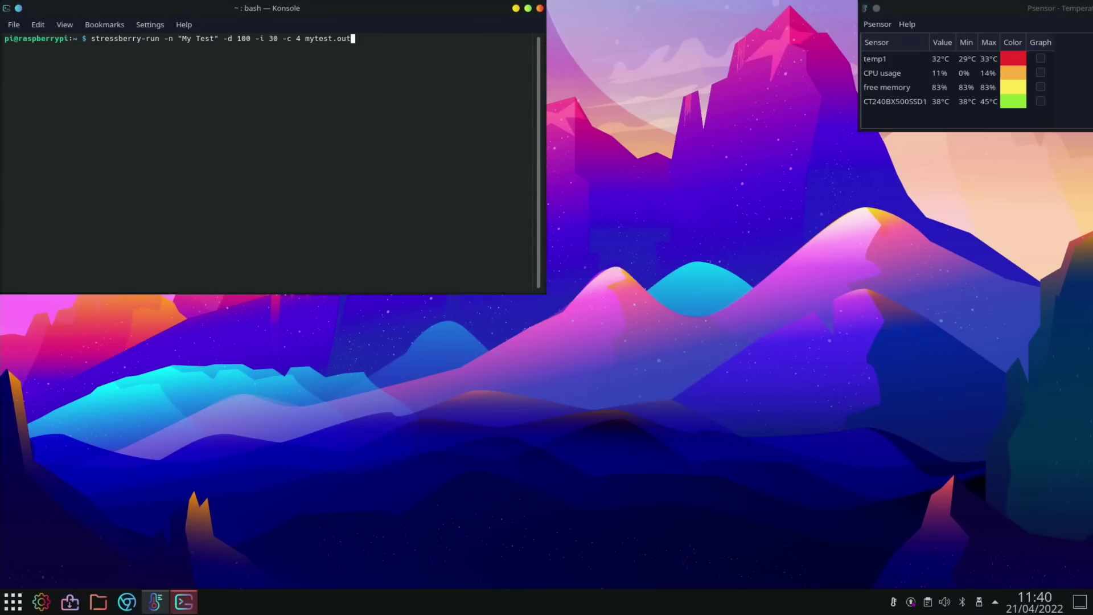
key(Return)
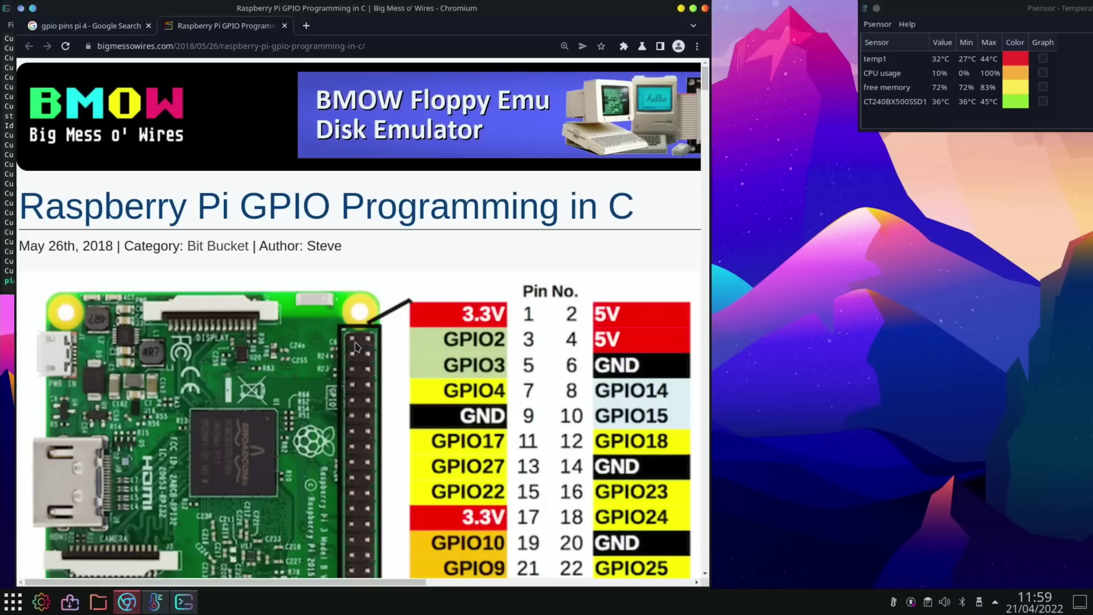
Scroll the GPIO pin table to the 5V and 3.3V pins, then close Chromium.
scroll(258, 375, down, 3)
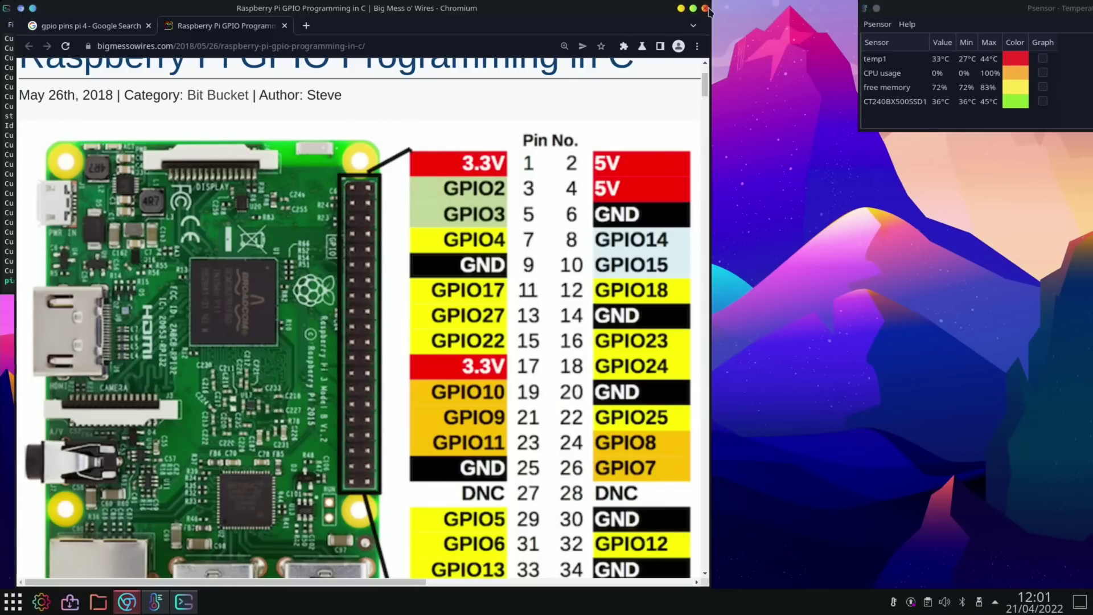
click(706, 8)
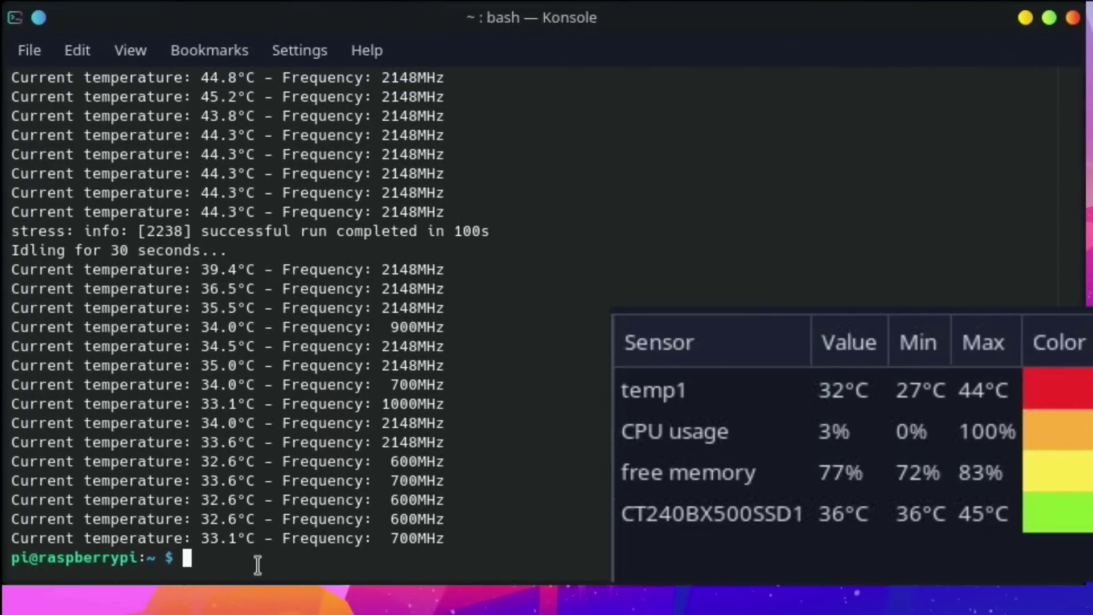
Paste the previous stressberry-run 'My Test' command and start the second test run.
key(ctrl+shift+v)
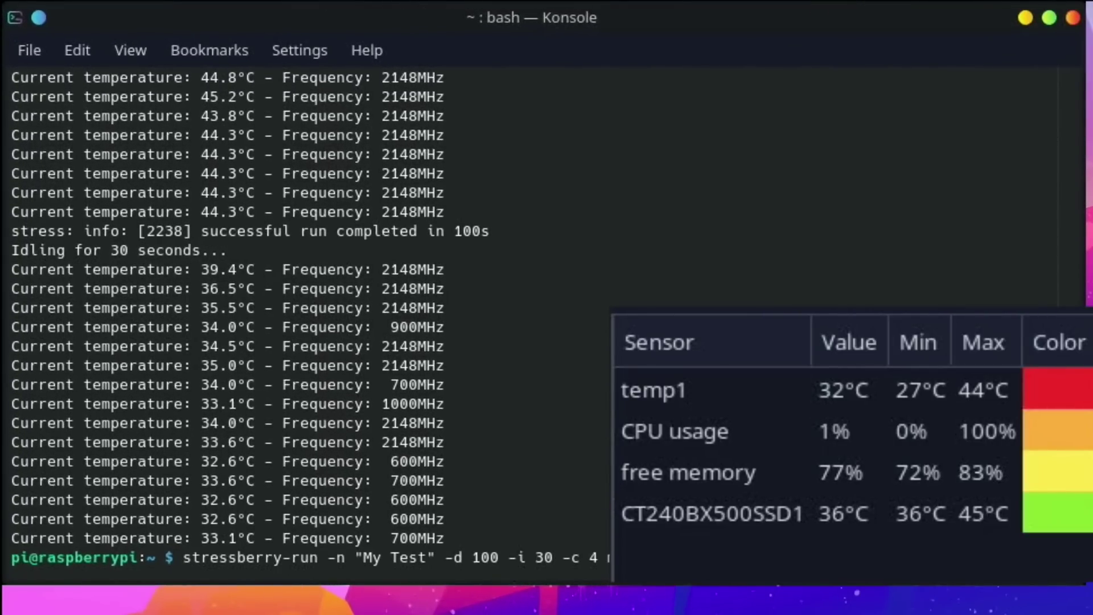
key(Return)
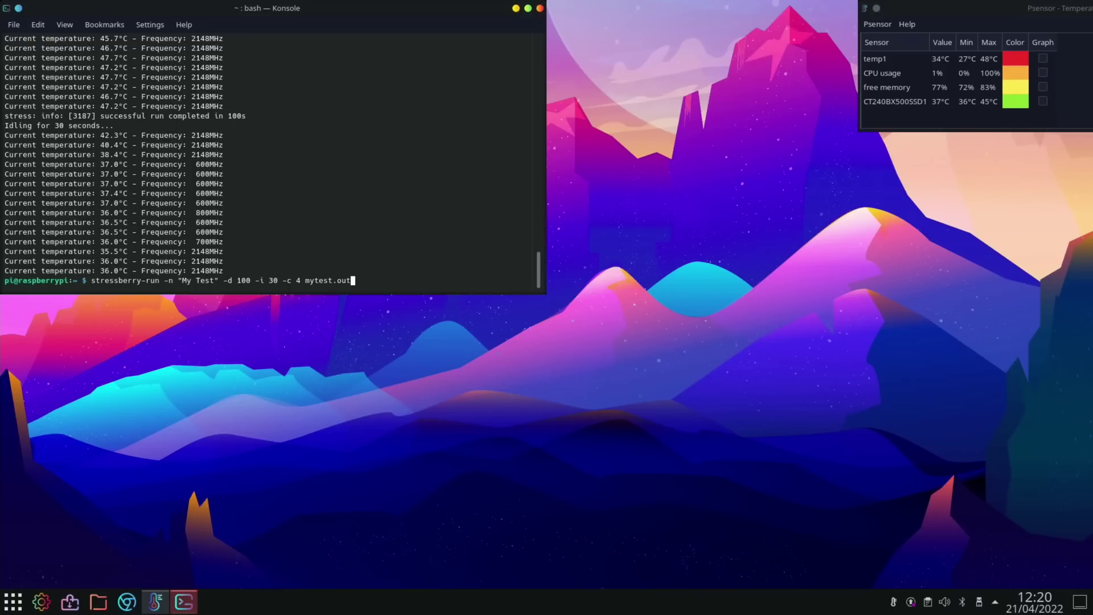
Submit the stressberry-run 'My Test' command to begin the third stress run.
key(Return)
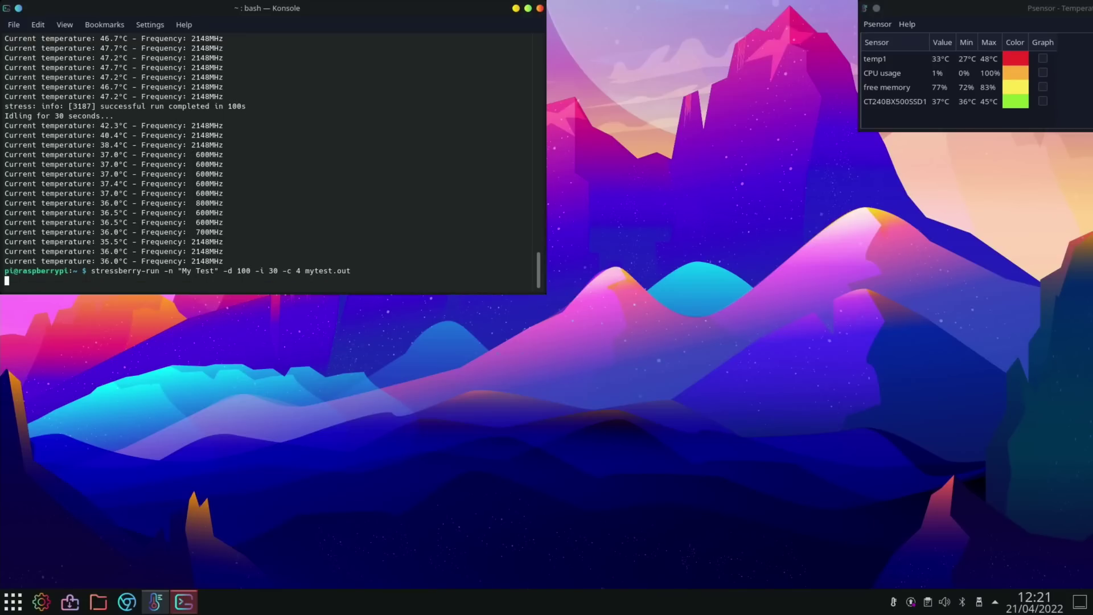